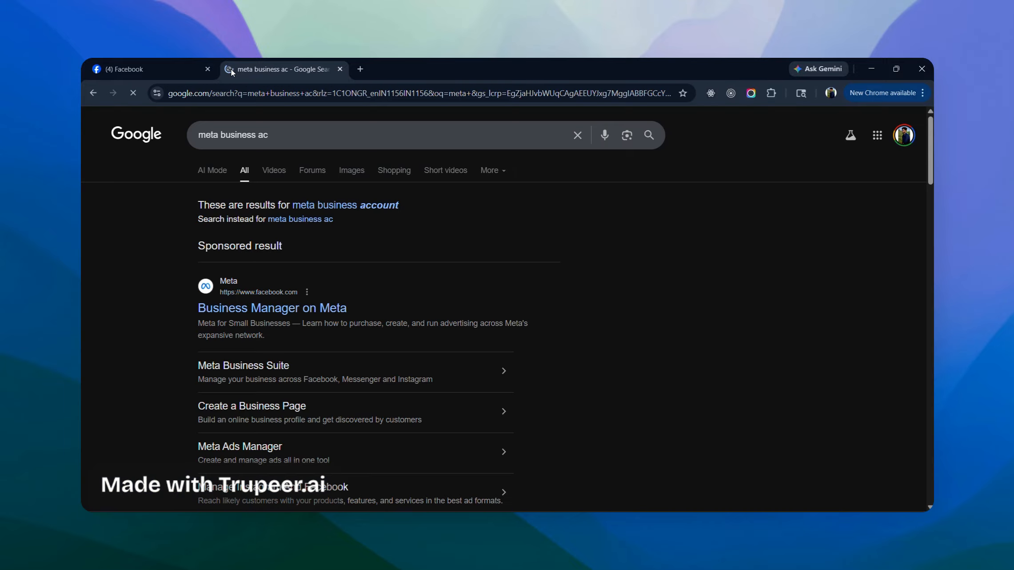
- Scroll the 'meta business account' results down to the Meta for Business link
scroll(273, 364, down, 5)
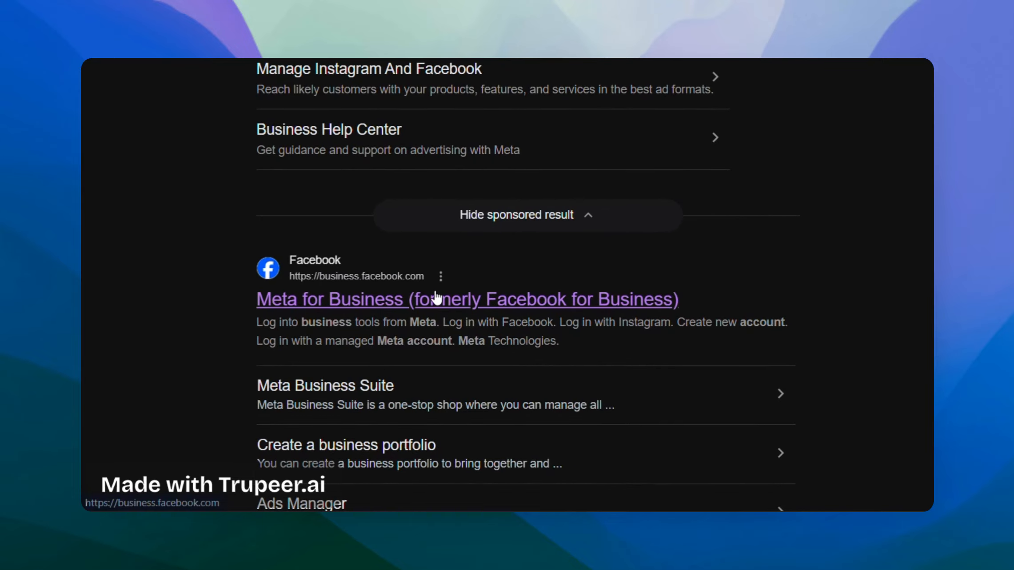
- Go to Meta Business Suite Home via the Meta for Business link and expand the portfolio dropdown
click(437, 298)
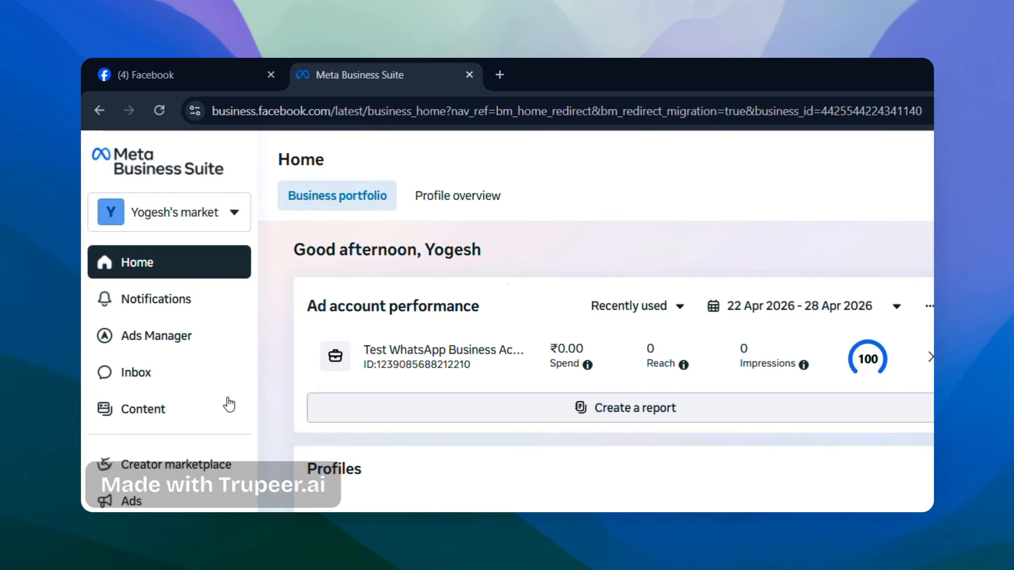
click(213, 220)
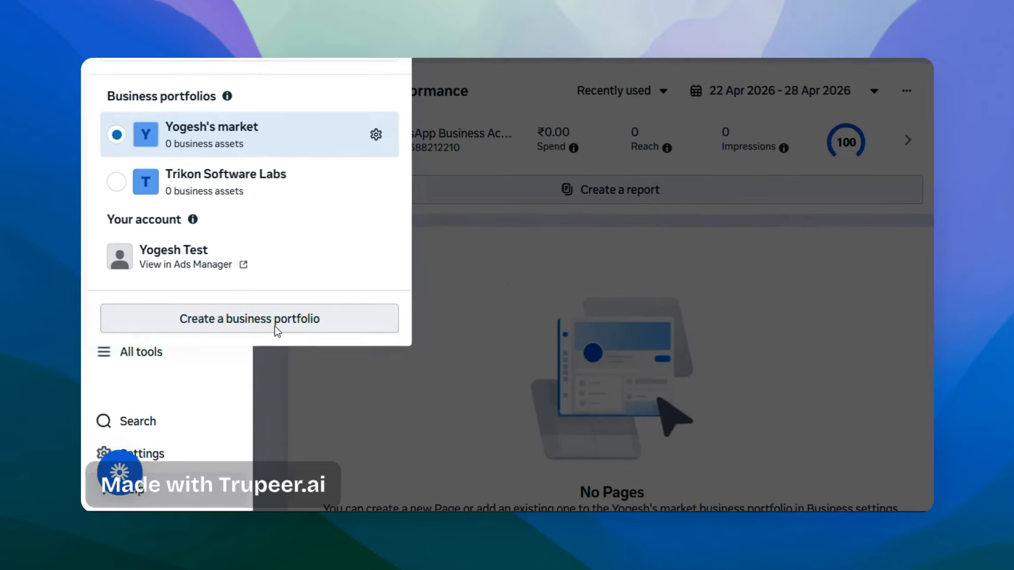
- Start a new business portfolio, logging in with Facebook to reach the business name field
click(275, 326)
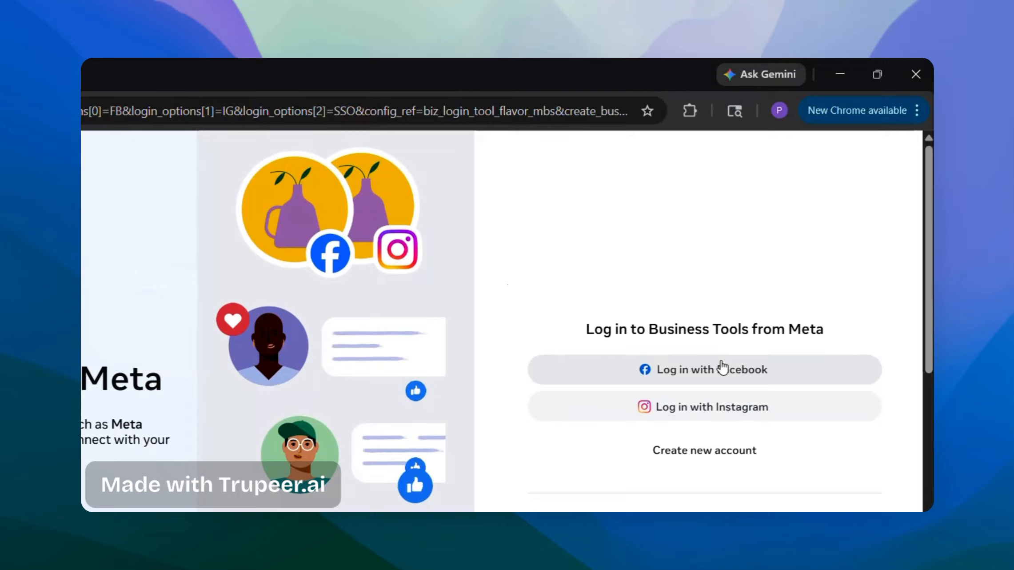
click(721, 363)
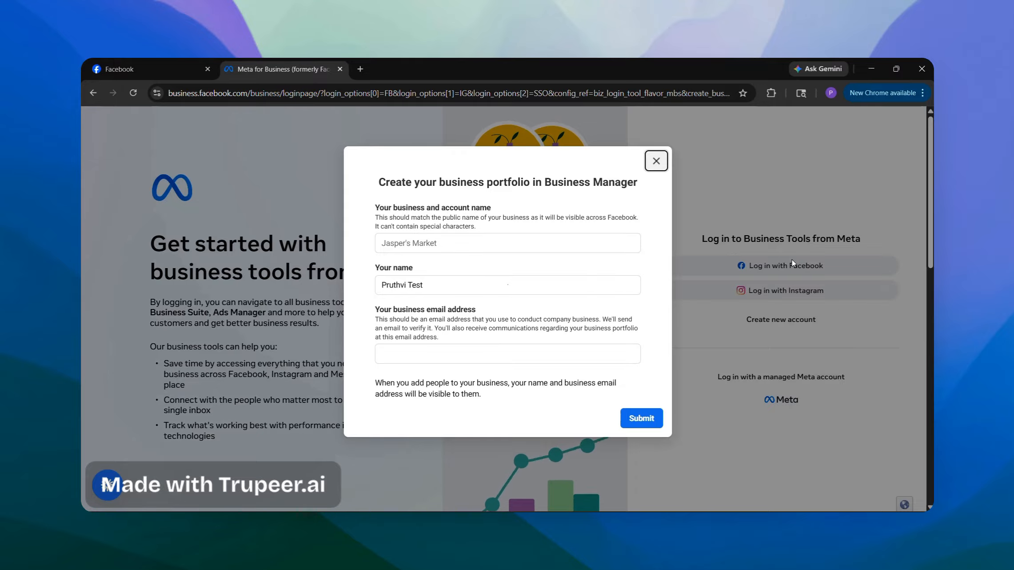
click(663, 169)
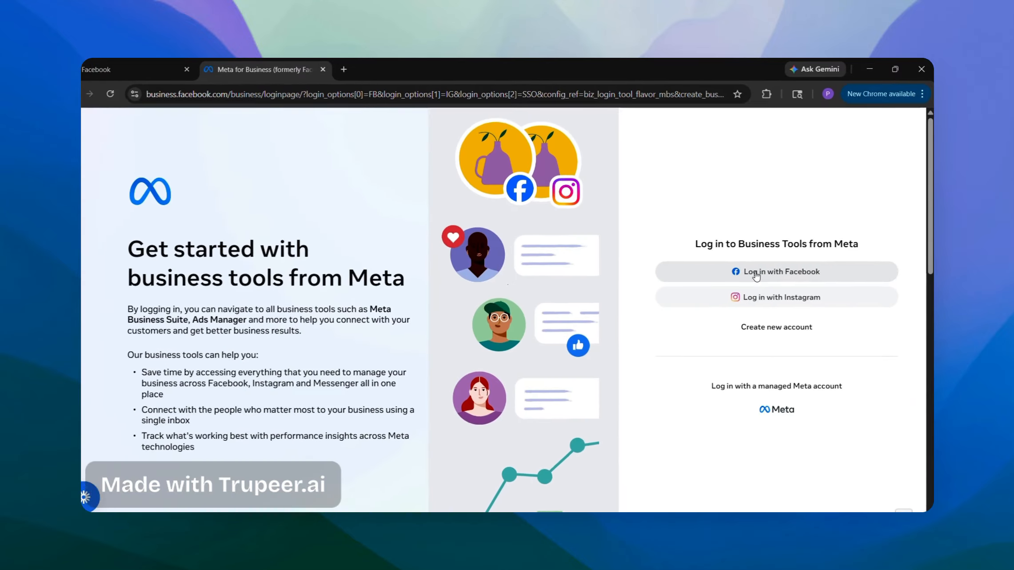
click(673, 370)
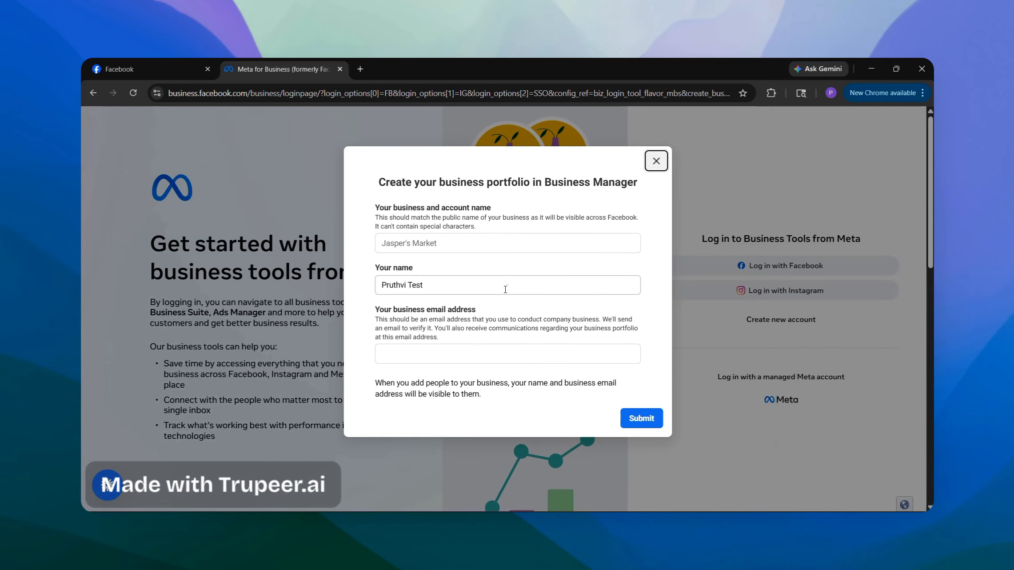
click(433, 247)
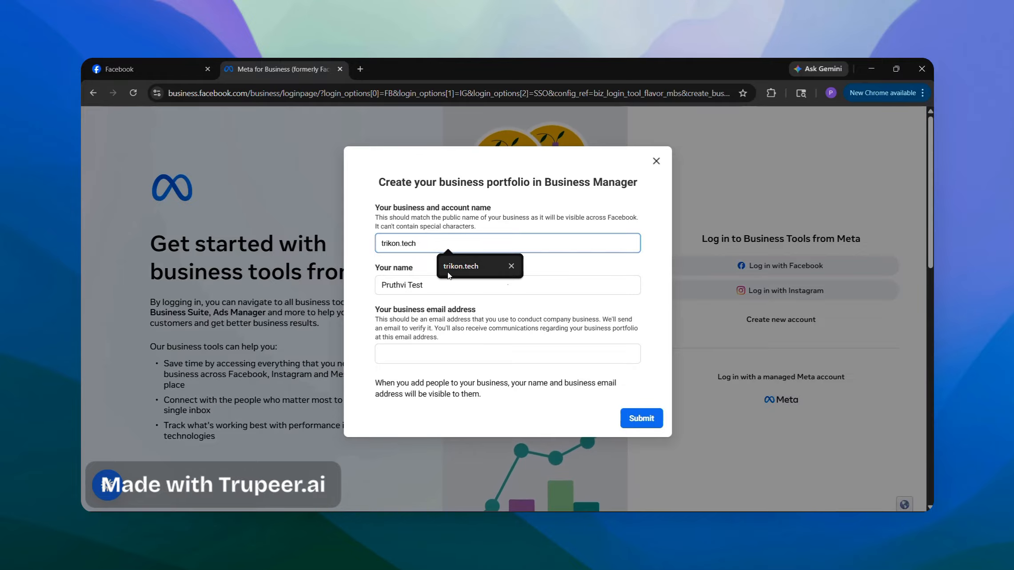
- Create the trikon.tech portfolio, autofilling the admin's first name, surname and business email
key(alt+Tab)
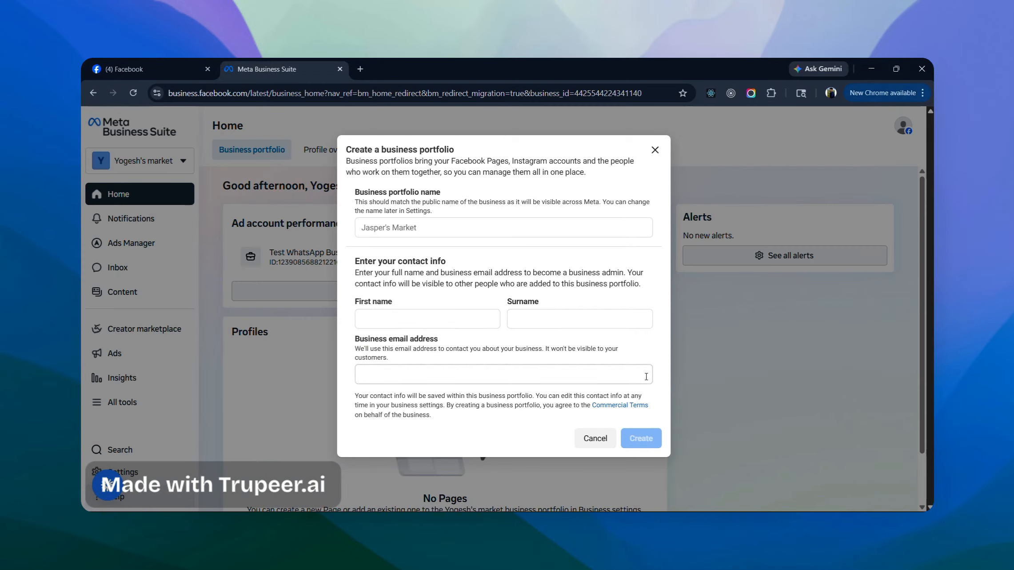
click(450, 226)
text(tri)
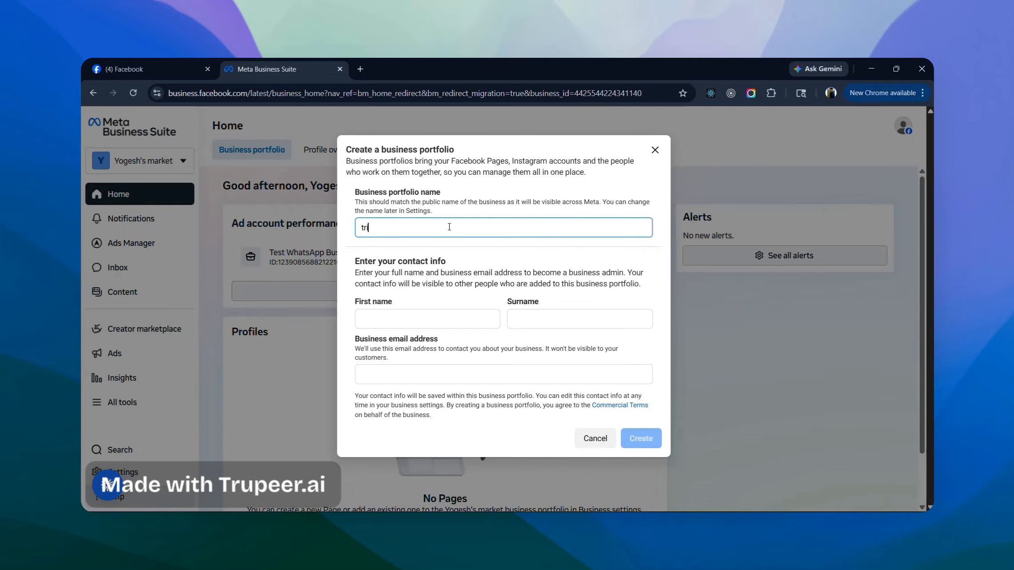
text(kon.tech)
key(Tab)
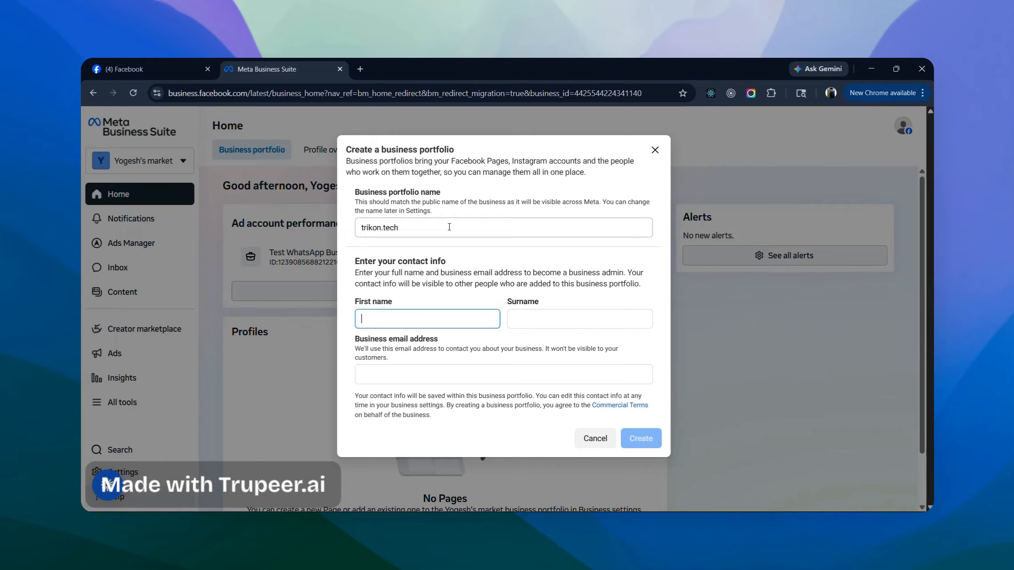
click(440, 331)
click(447, 324)
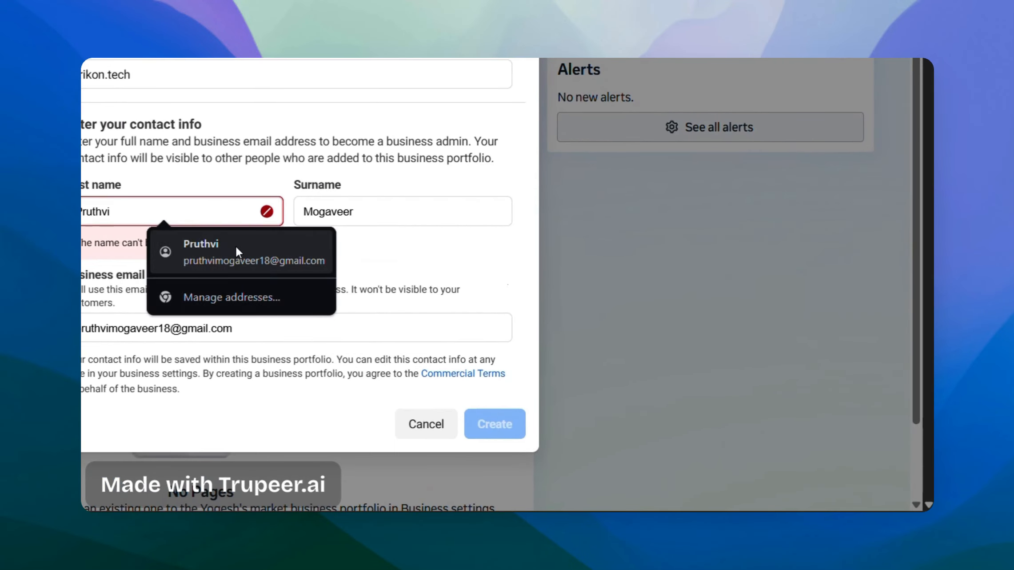
click(235, 248)
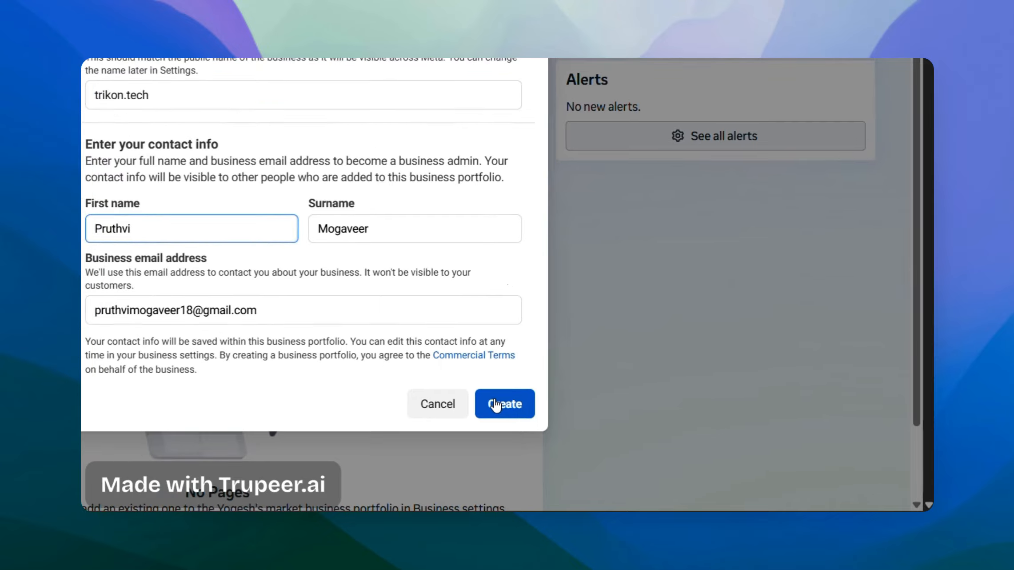
click(496, 404)
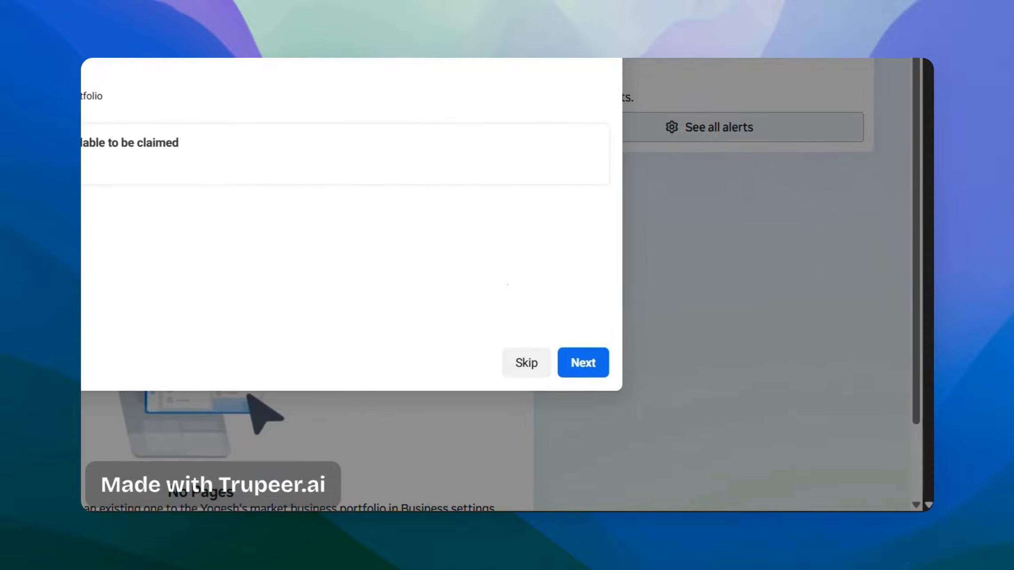
- Finish the portfolio setup with the Employee role, confirm it, and start a Facebook Page
click(575, 368)
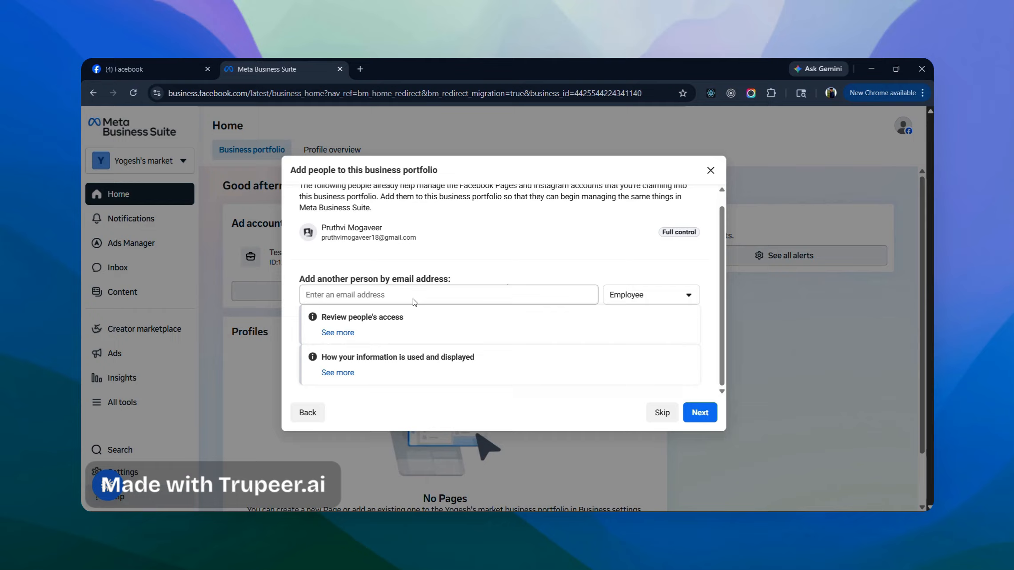
click(689, 295)
click(640, 324)
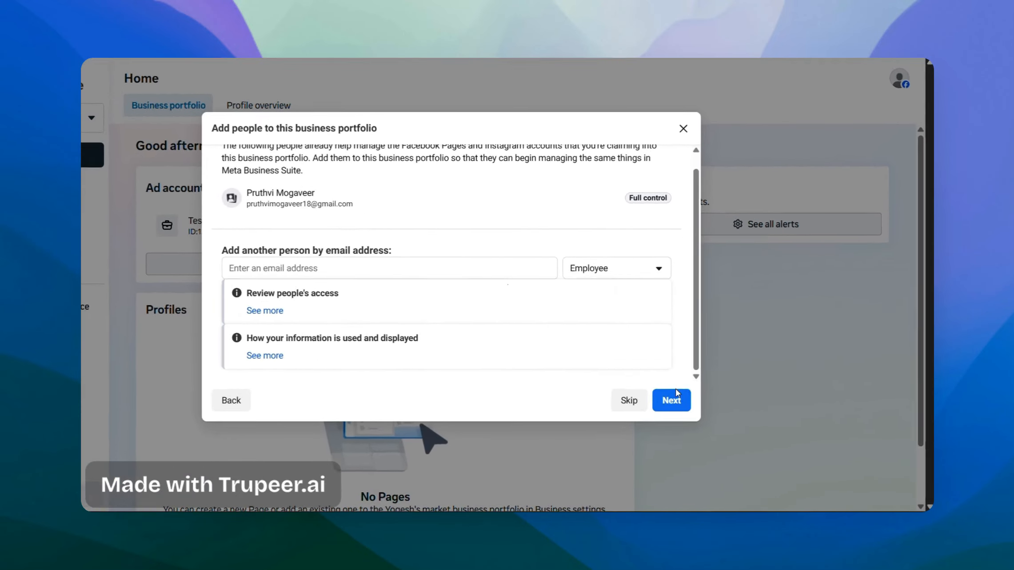
click(674, 399)
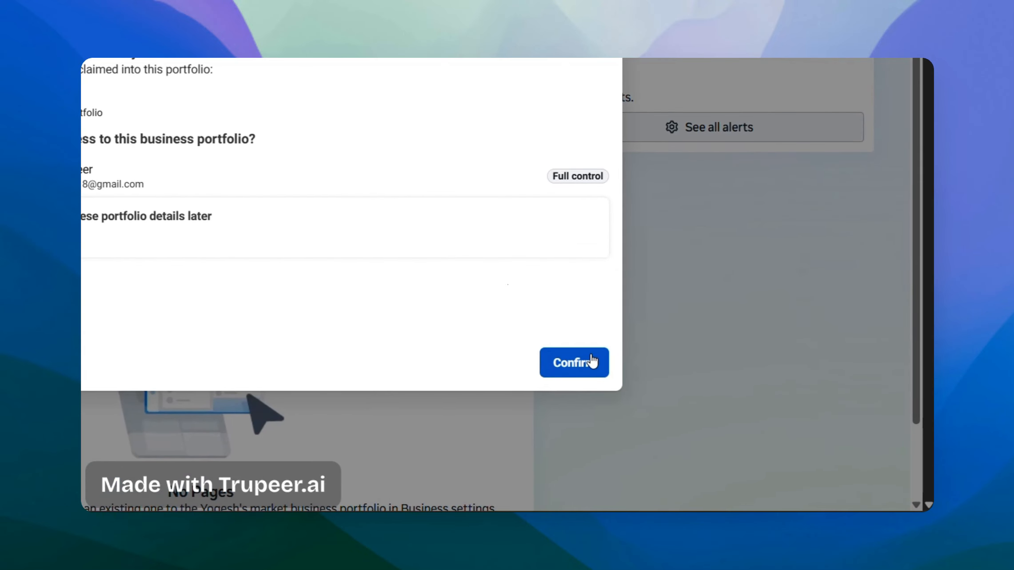
click(577, 362)
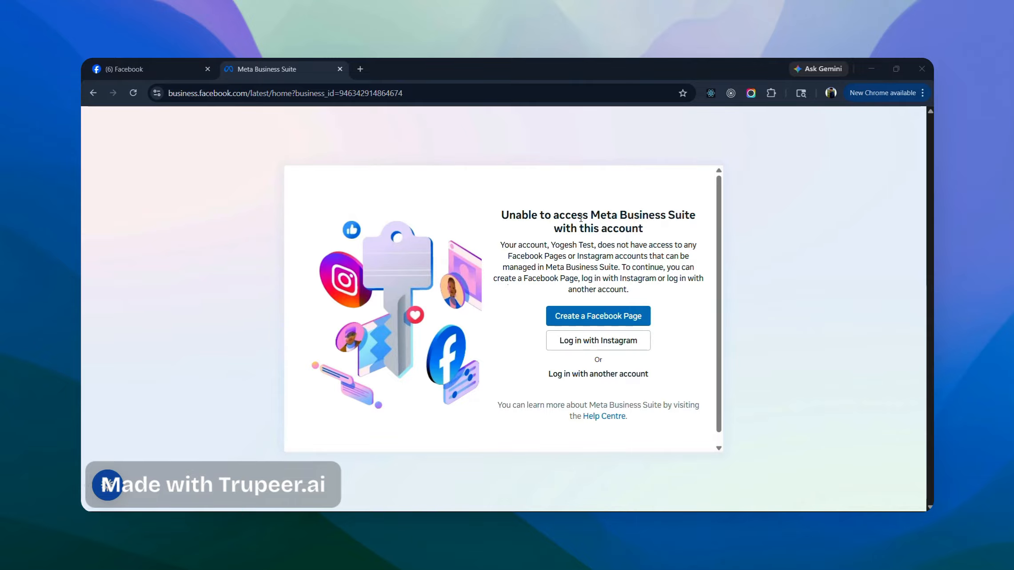
click(623, 322)
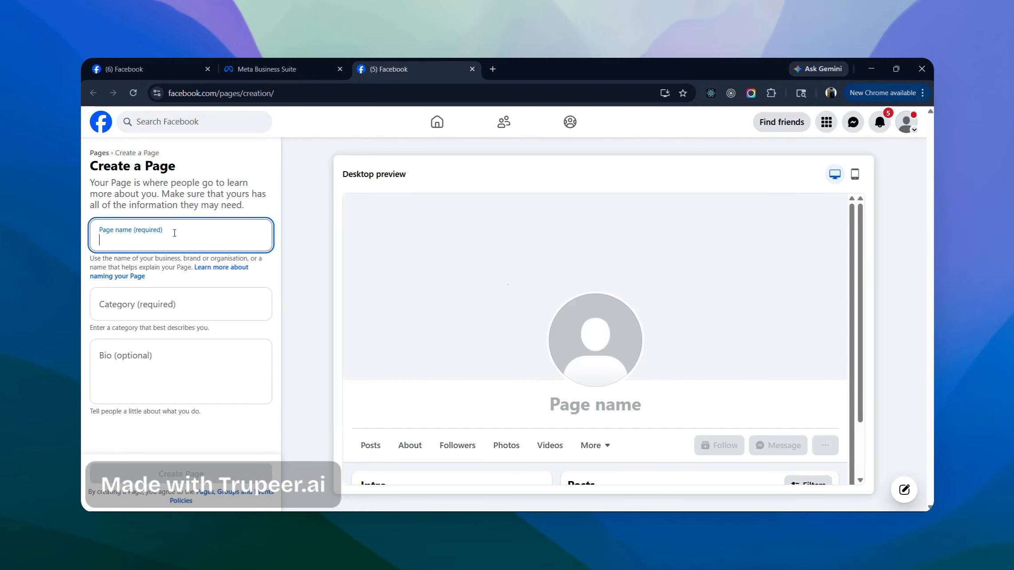
- Name the new Page 'Trikon.tech test' and set its category to Software
text(t)
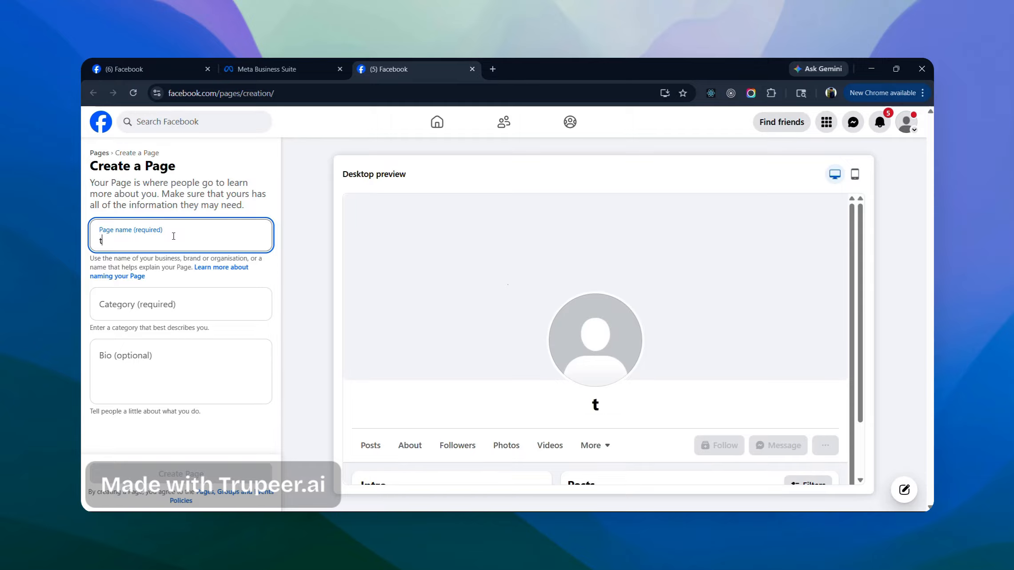
text(rikon.tecg)
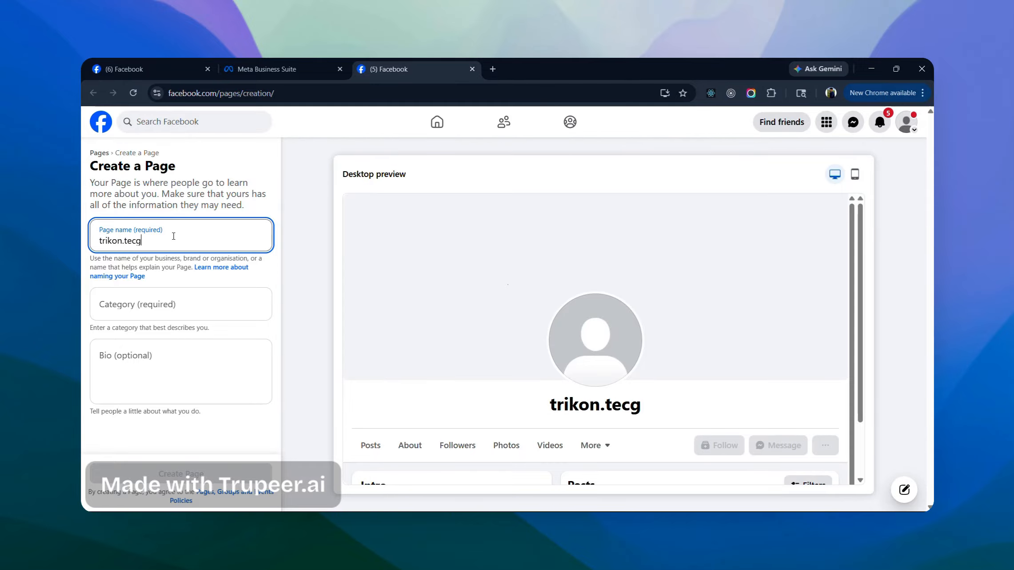
key(BackSpace)
text(h )
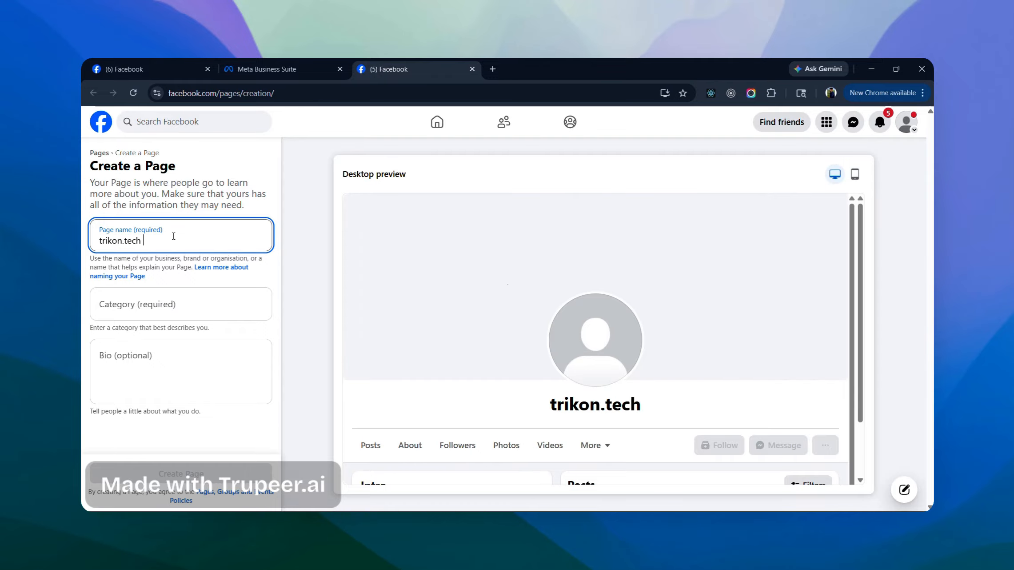
text(test)
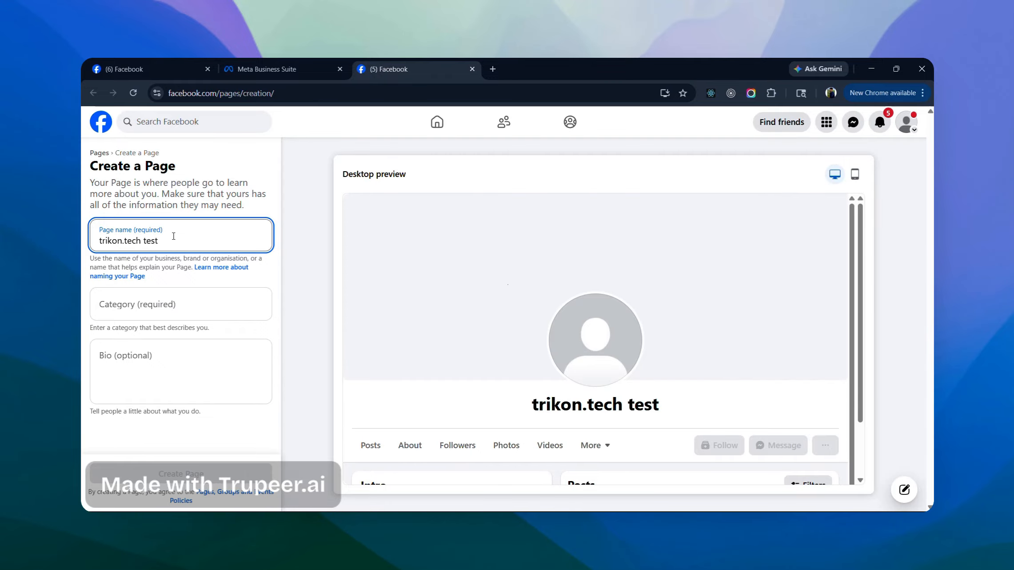
click(149, 313)
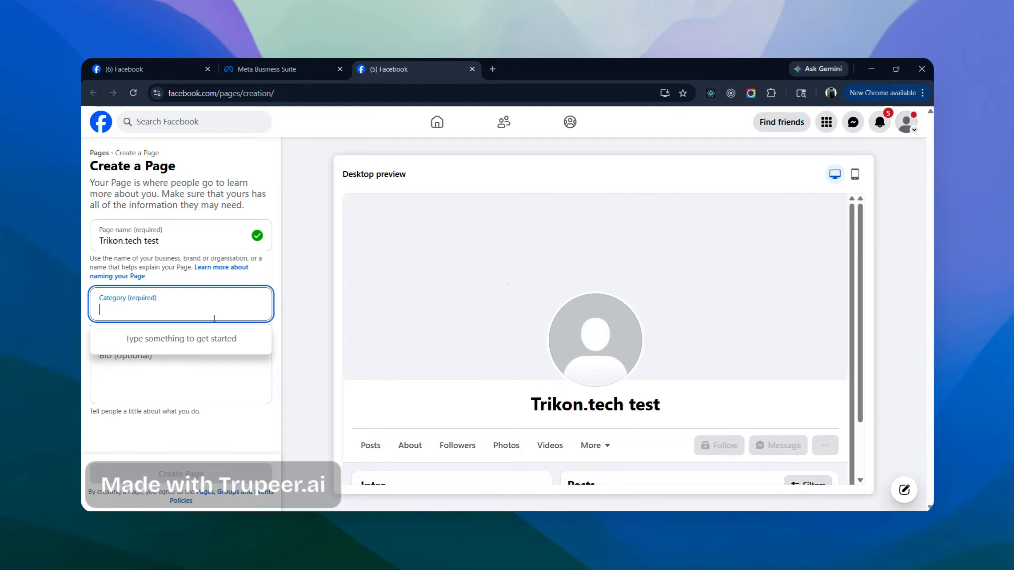
text(softa)
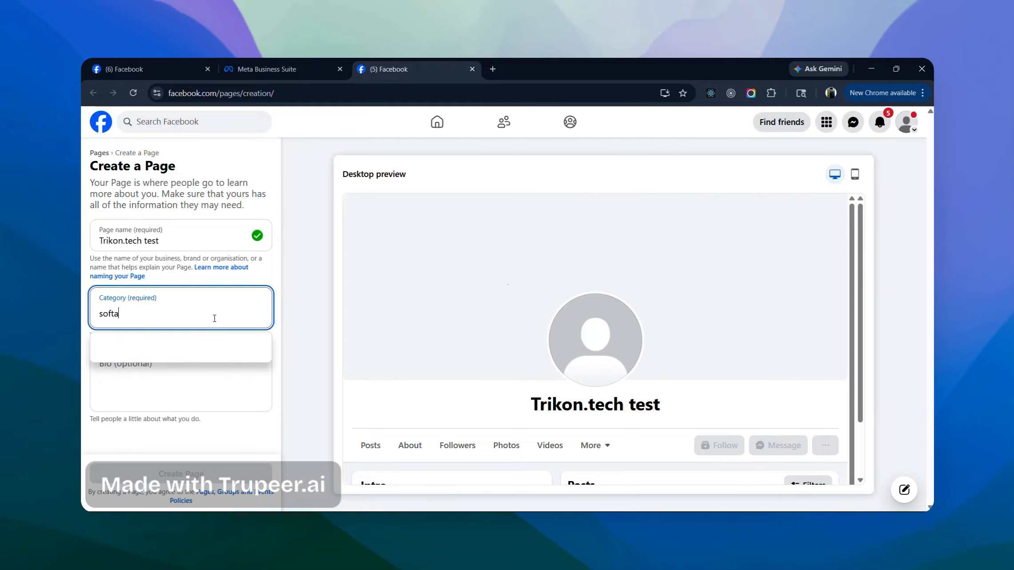
text(ware)
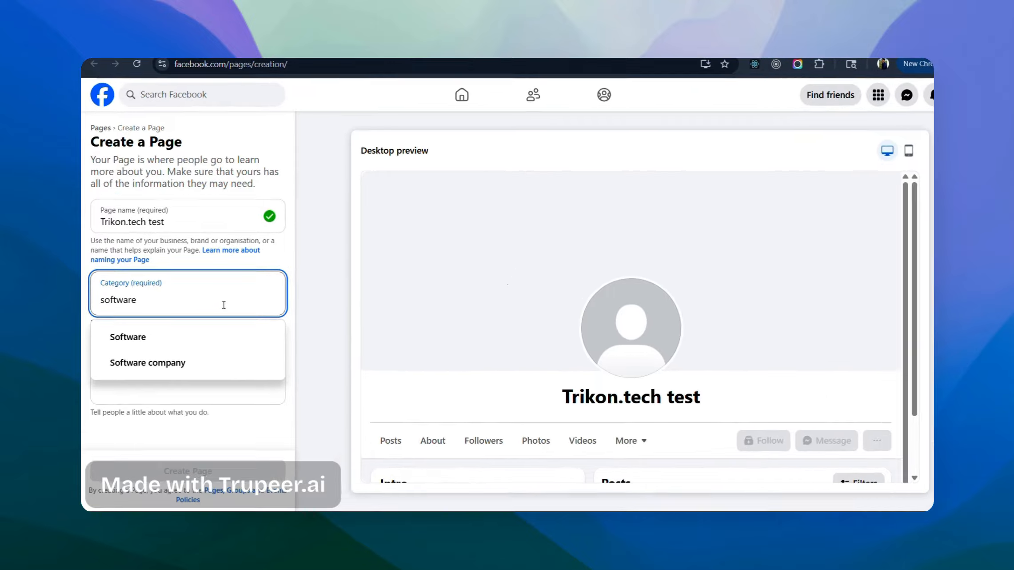
click(244, 285)
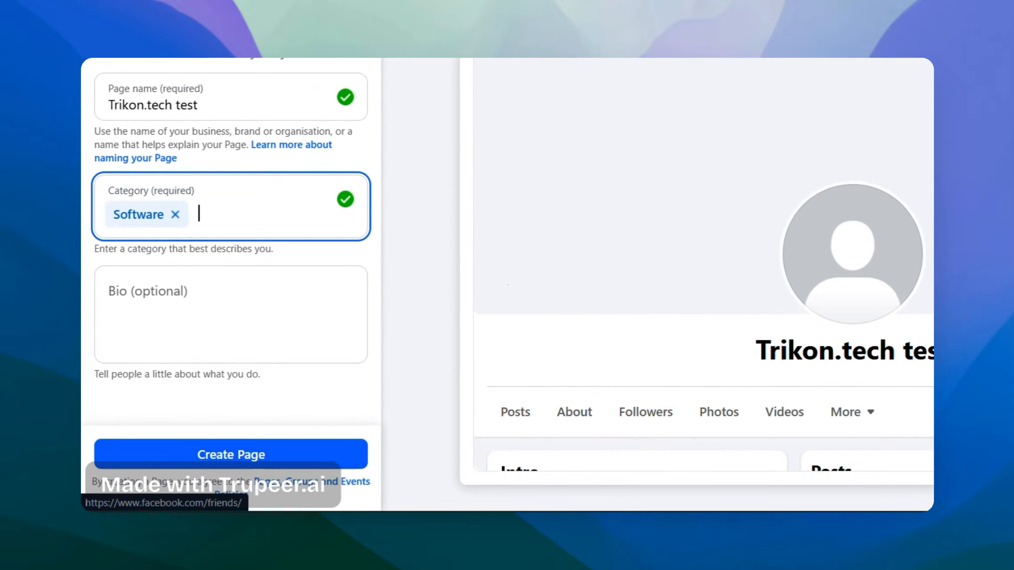
- Create the Trikon.tech test Page, skipping contact, customisation, WhatsApp and audience setup steps
click(257, 450)
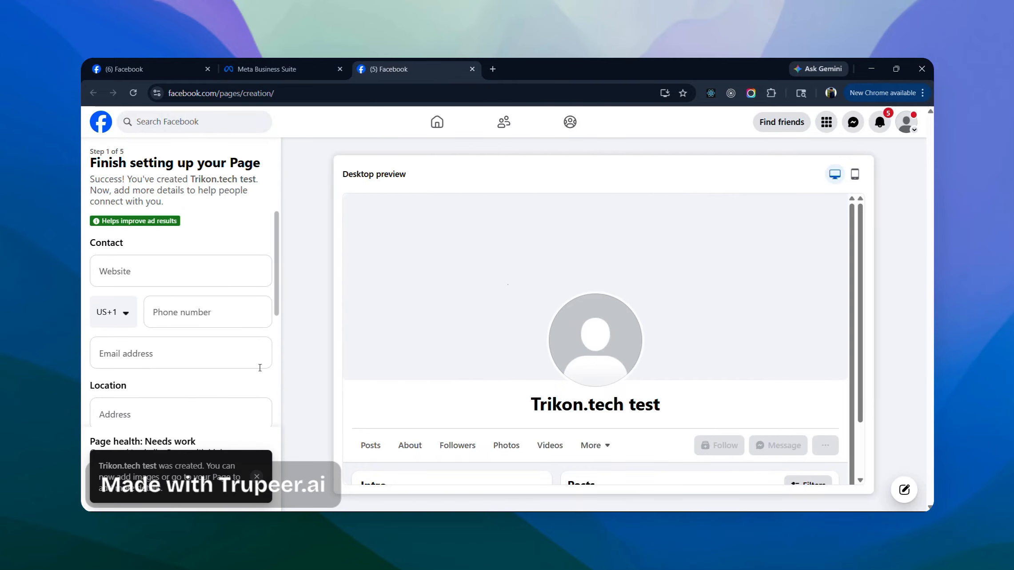
scroll(169, 372, down, 4)
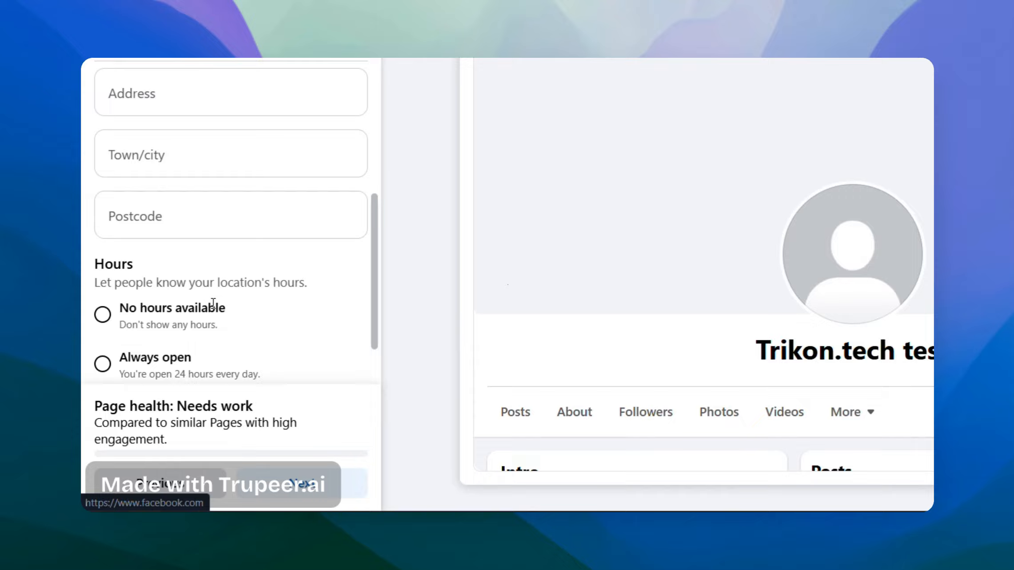
scroll(213, 304, down, 2)
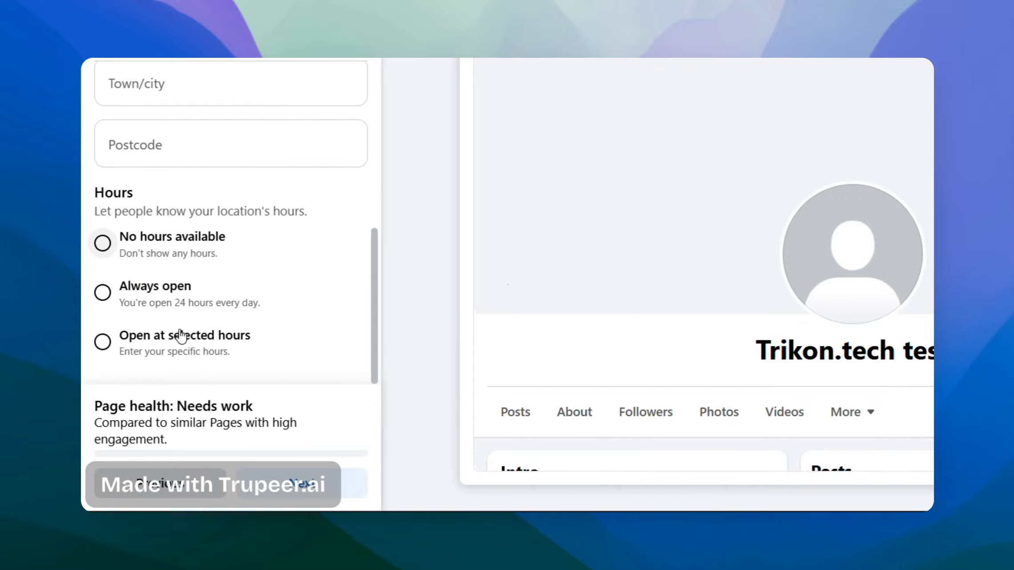
click(284, 484)
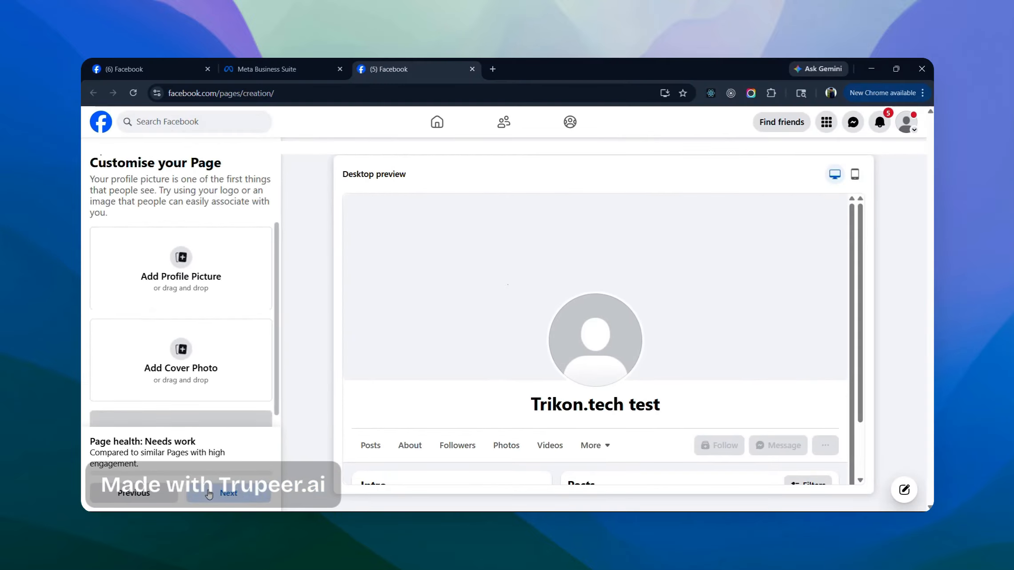
click(209, 492)
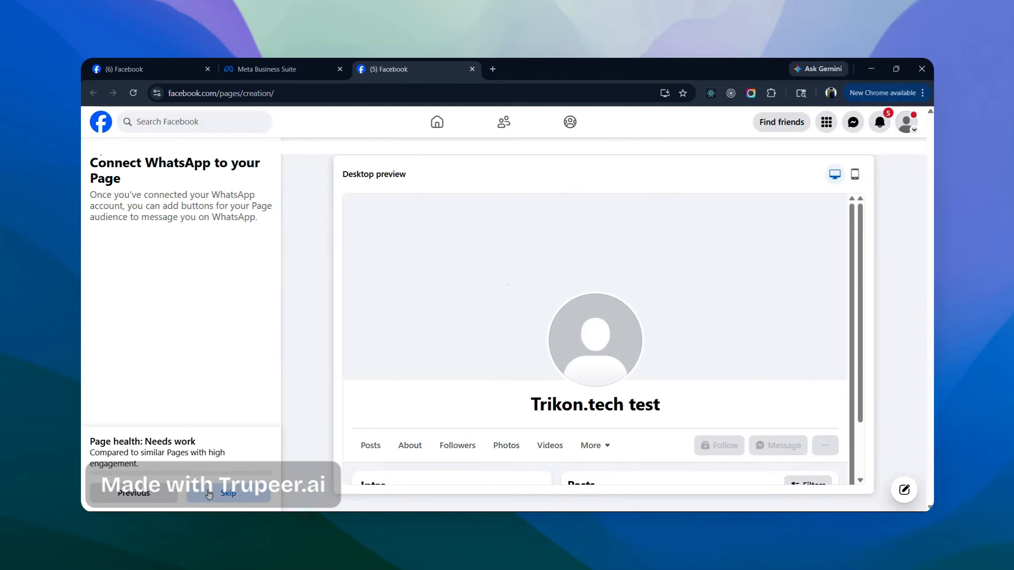
click(209, 492)
click(209, 492)
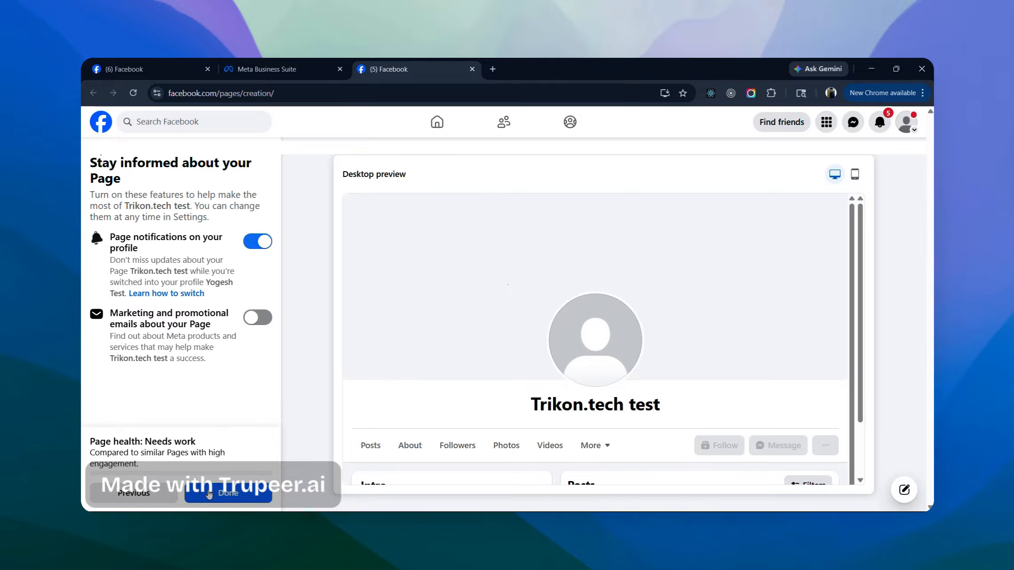
click(209, 492)
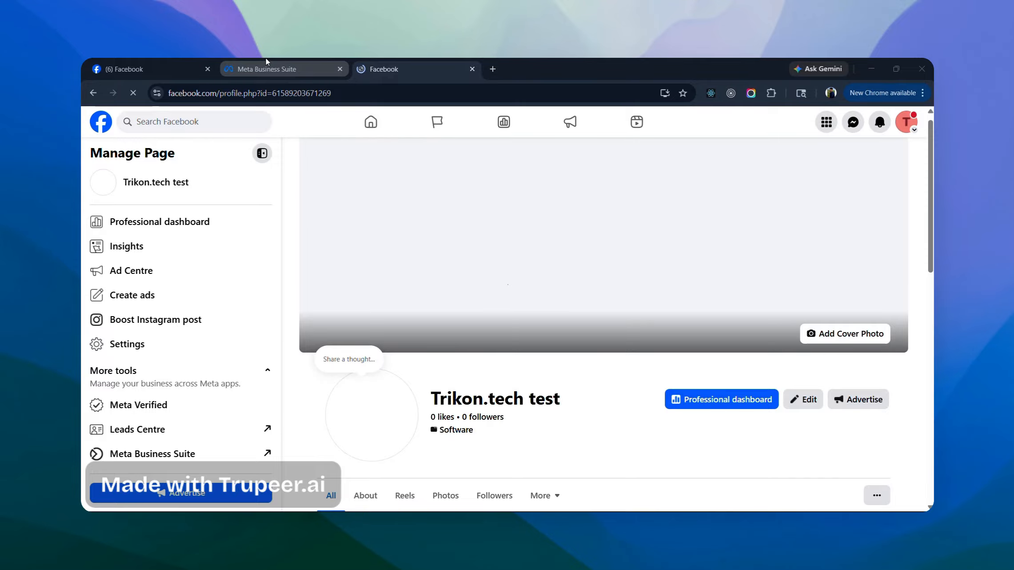
- Return to Business Suite, visit trikon.tech settings, then switch to the Trikon.tech test Page's Home
click(266, 61)
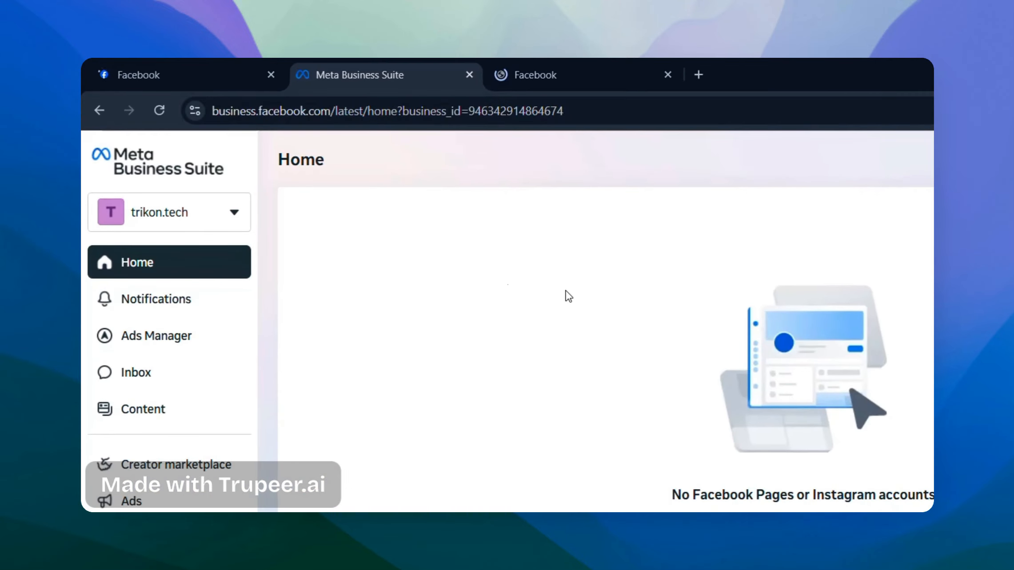
click(154, 217)
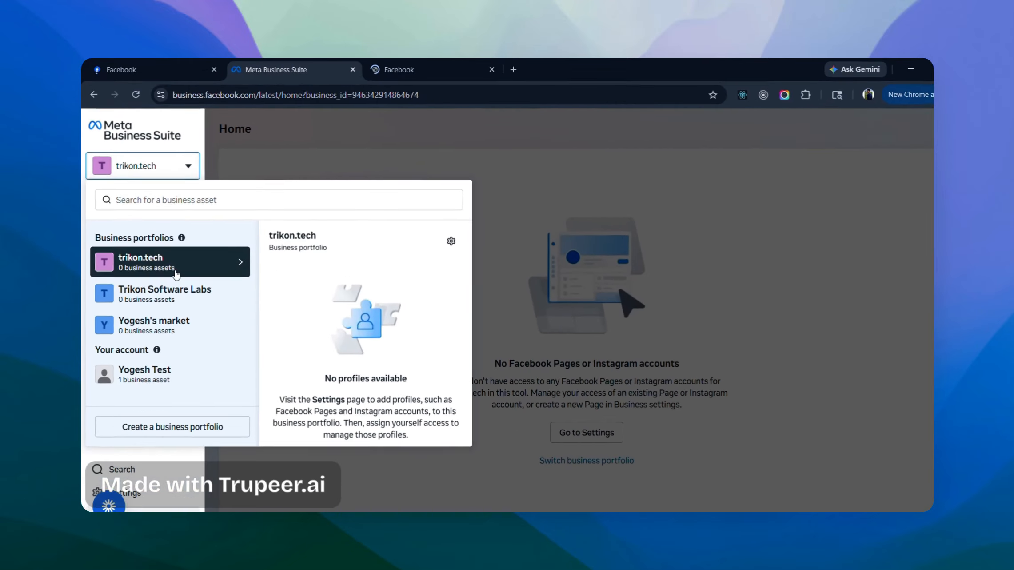
click(451, 240)
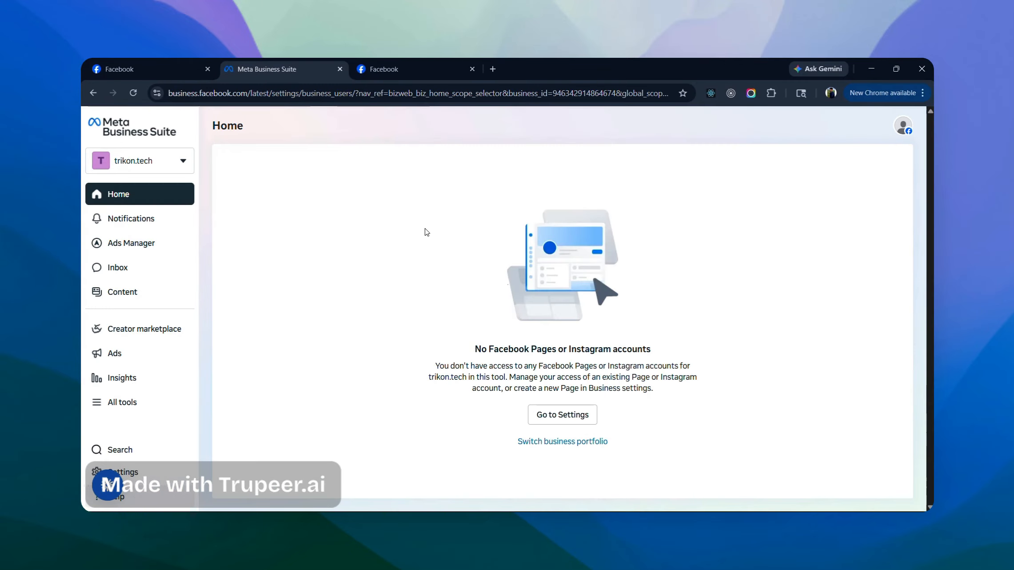
click(98, 166)
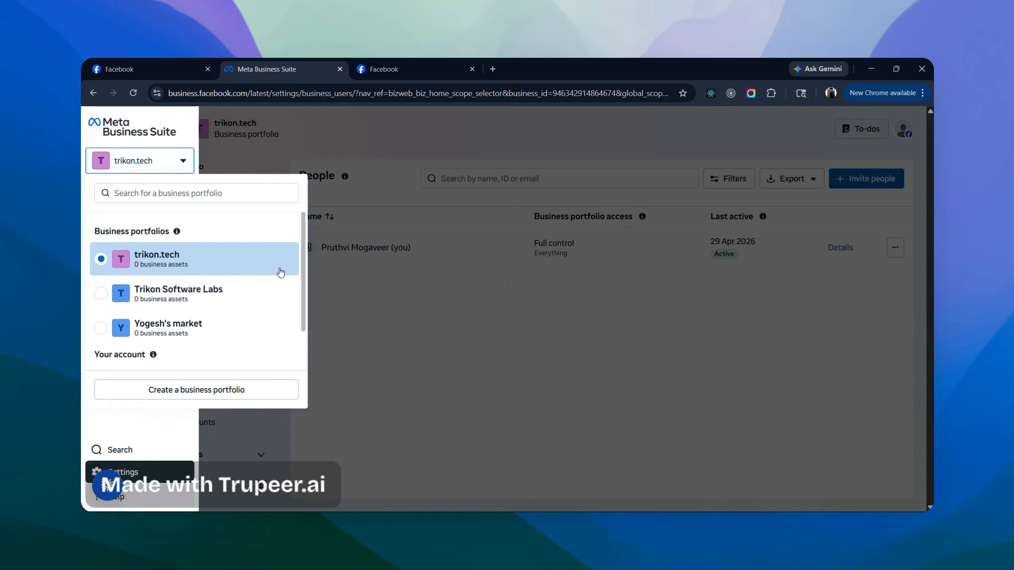
click(291, 297)
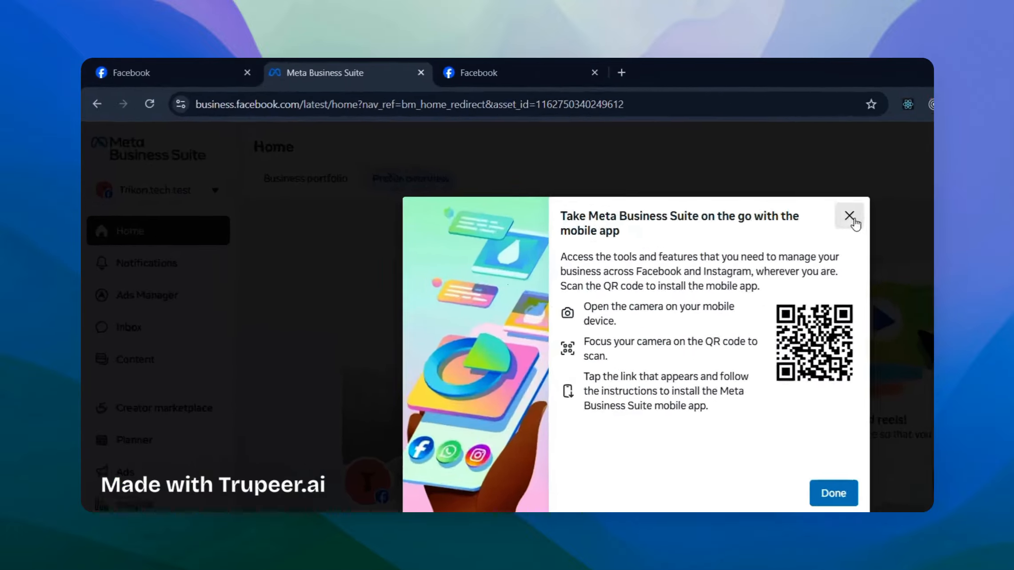
- Dismiss the welcome pop-up and open trikon.tech's Business settings on the People list
click(671, 178)
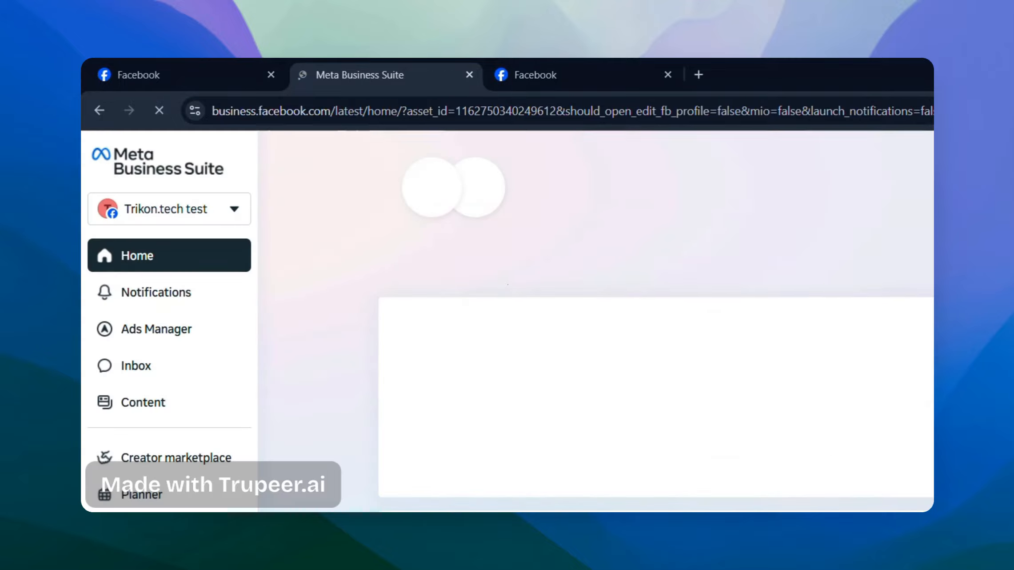
click(217, 207)
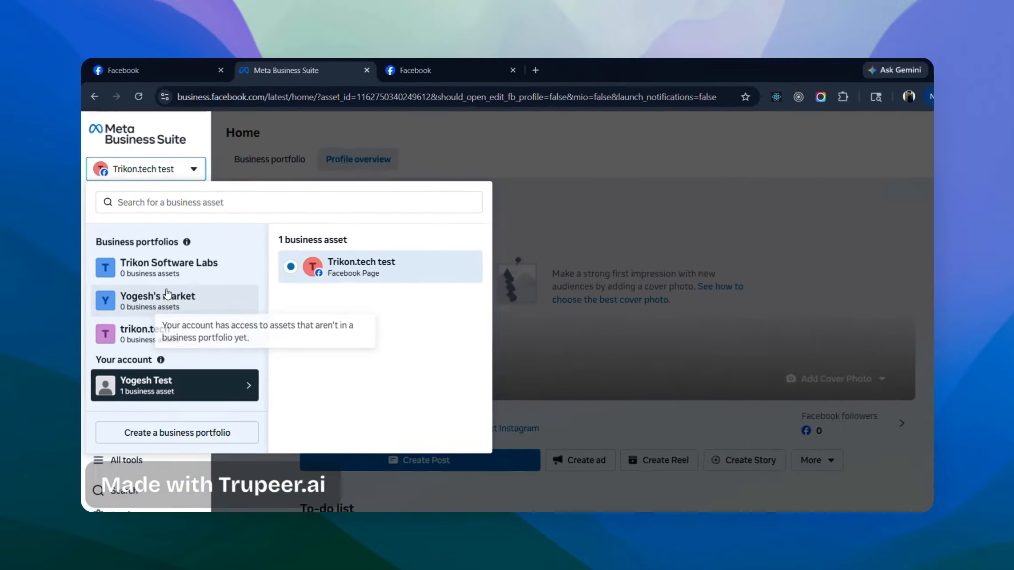
click(202, 337)
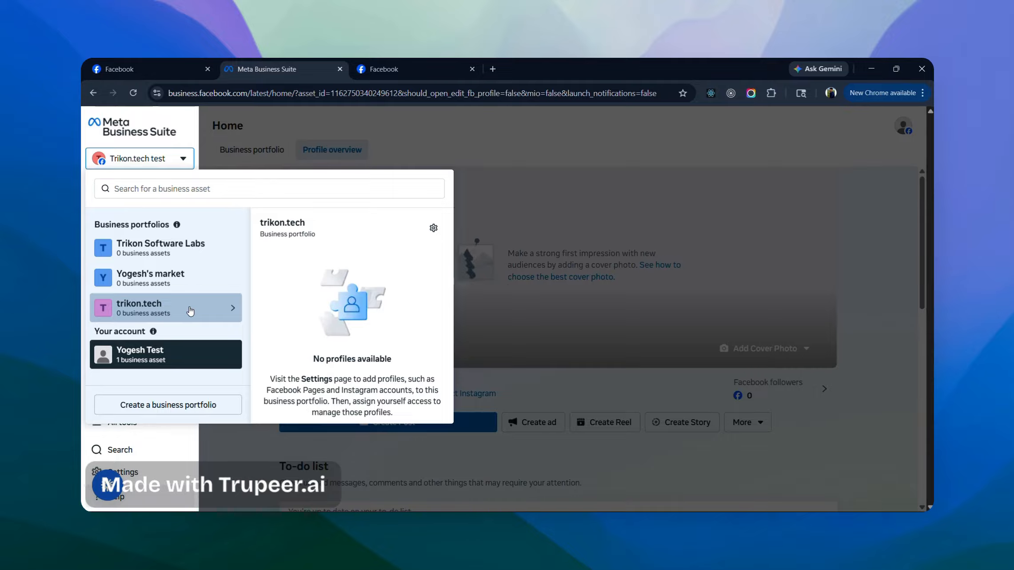
click(433, 227)
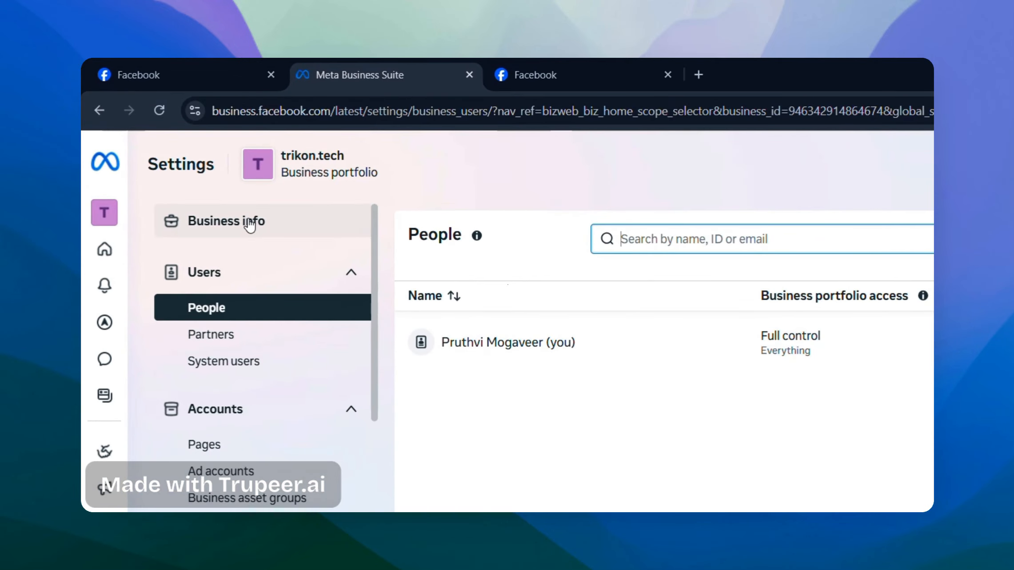
- View trikon.tech's Business info, review the empty Edit business details form, then cancel it
click(249, 221)
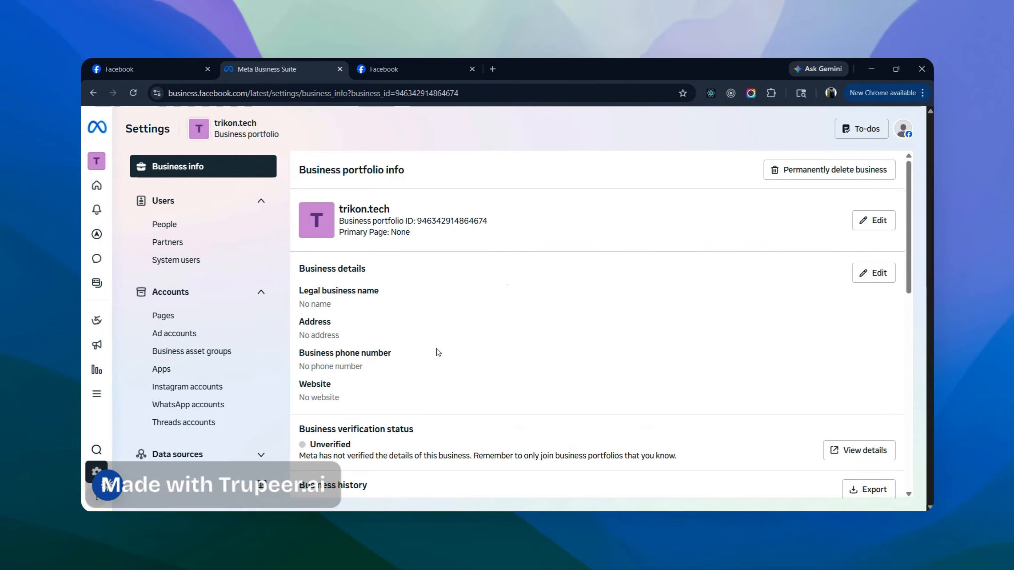
click(874, 273)
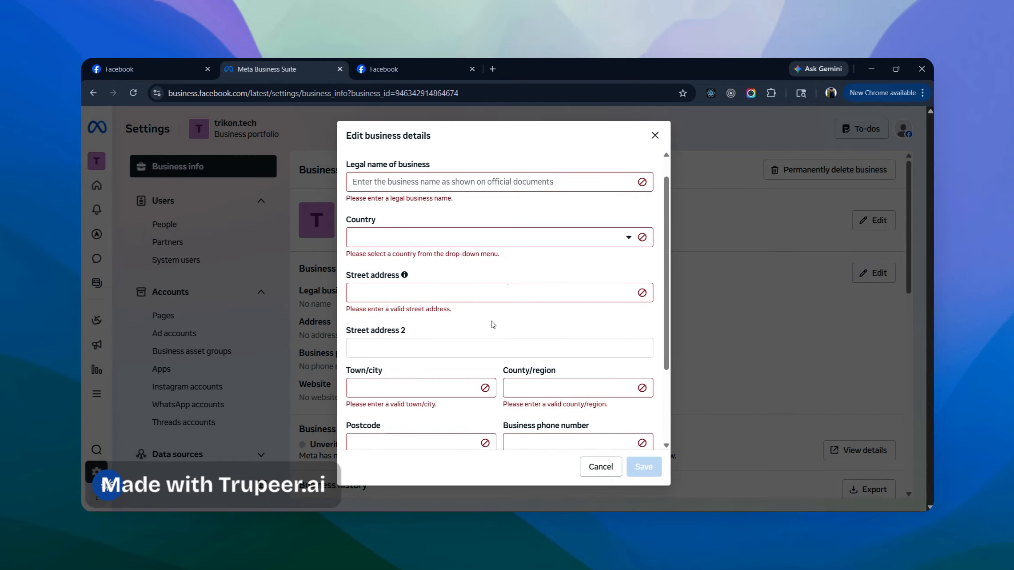
scroll(585, 428, down, 3)
scroll(450, 341, up, 1)
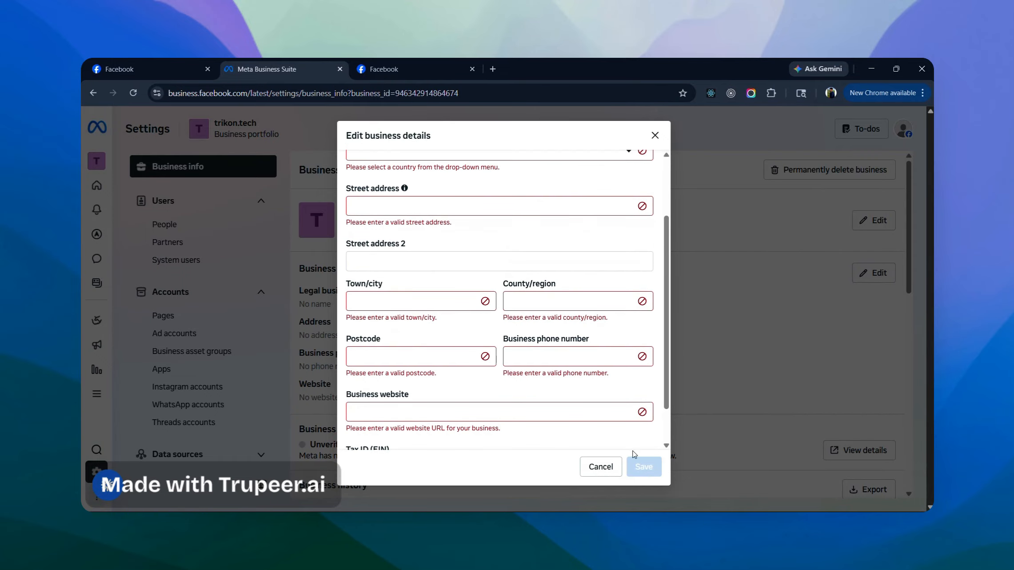
click(591, 466)
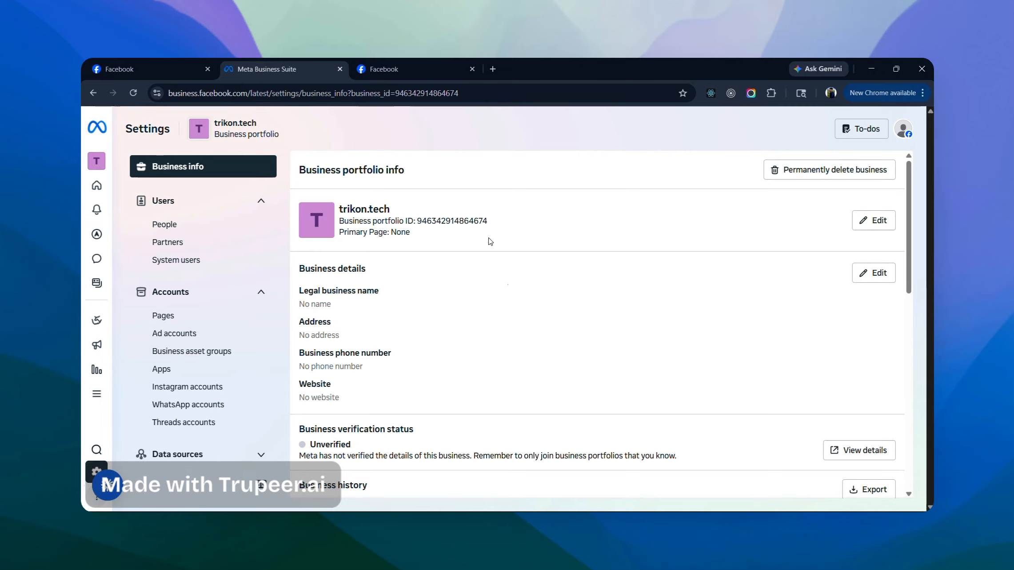